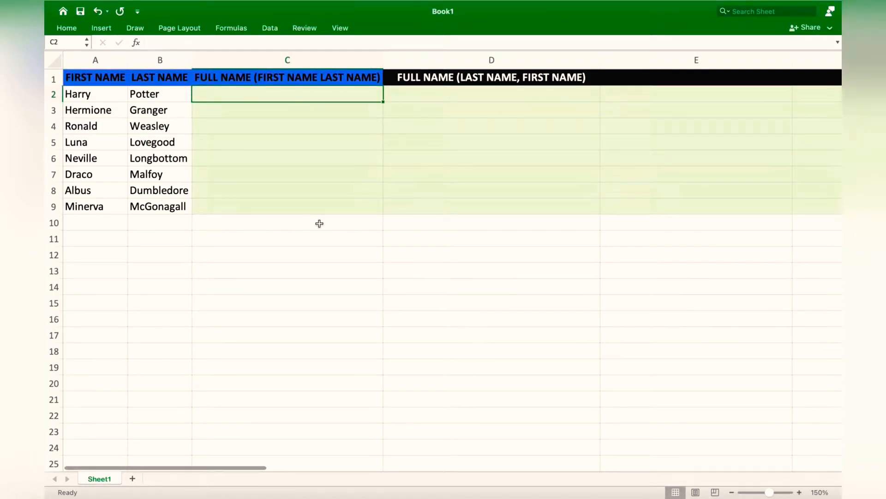
pyautogui.click(102, 96)
pyautogui.click(154, 97)
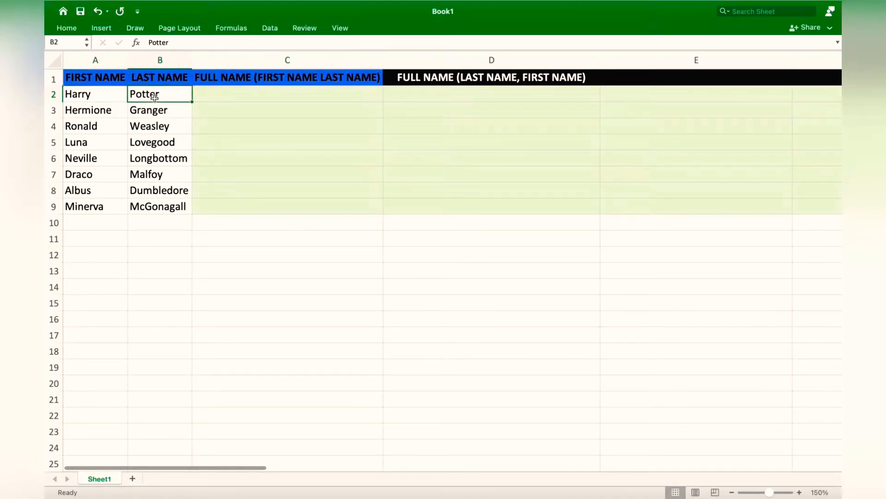
pyautogui.click(225, 98)
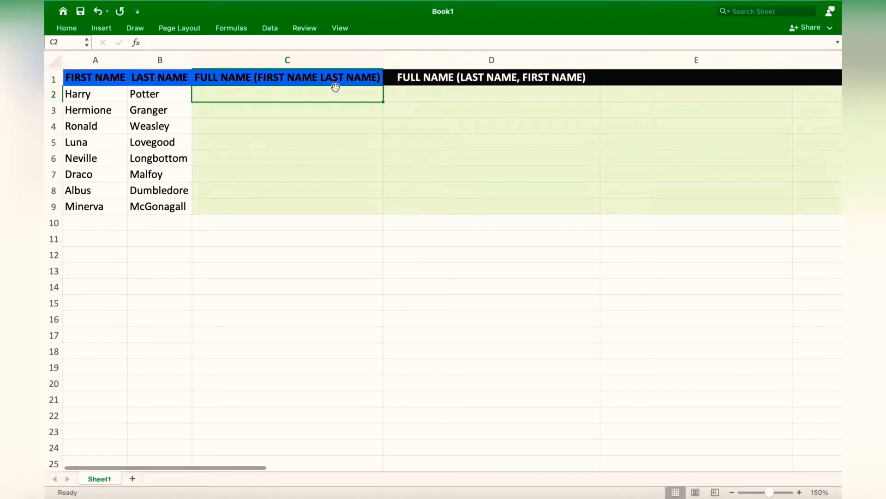
pyautogui.write('HARRY POR')
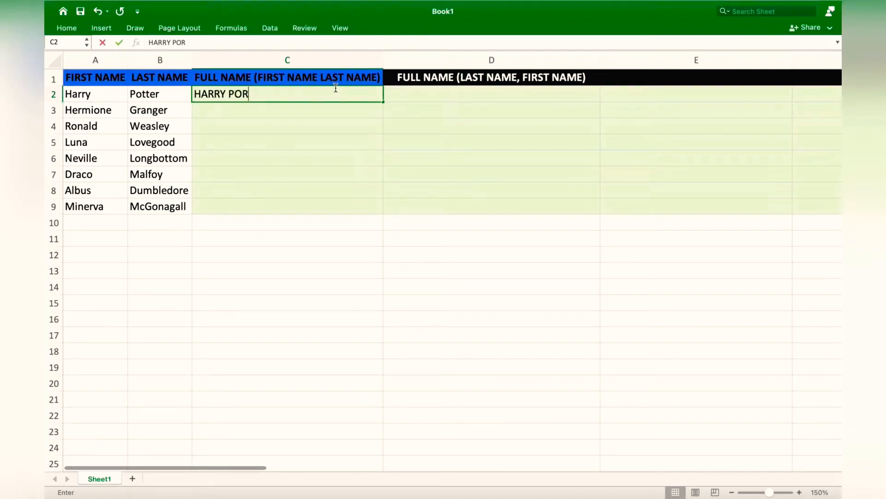
pyautogui.press('BackSpace')
pyautogui.write('TTER')
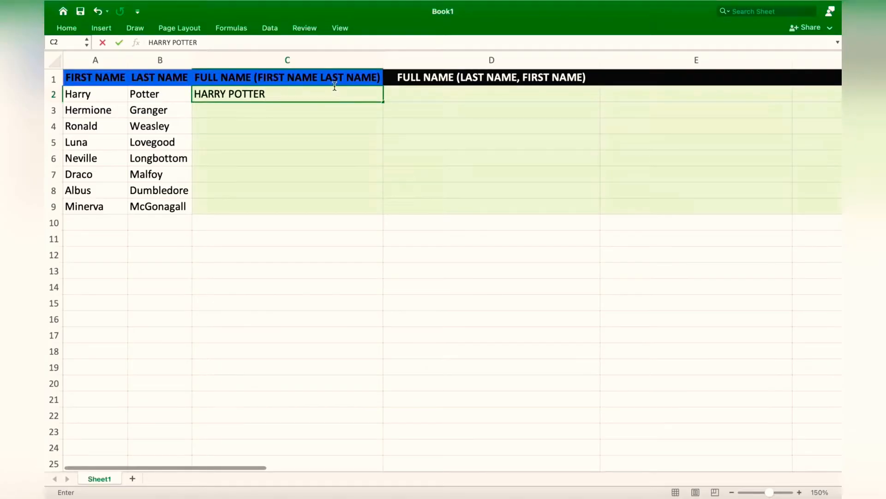
pyautogui.press('BackSpace')
pyautogui.press('BackSpace')
pyautogui.press('BackSpace')
pyautogui.press('BackSpace')
pyautogui.press('BackSpace')
pyautogui.press('BackSpace')
pyautogui.press('BackSpace')
pyautogui.press('BackSpace')
pyautogui.doubleClick(229, 97)
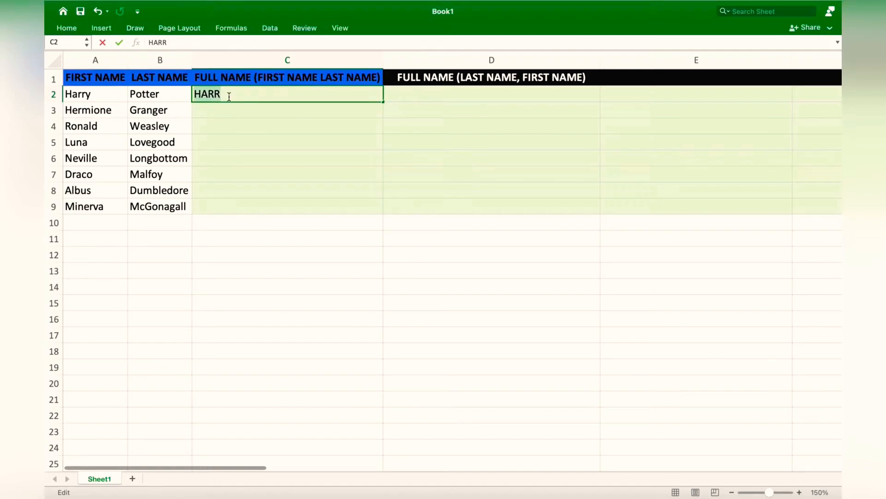
pyautogui.press('Escape')
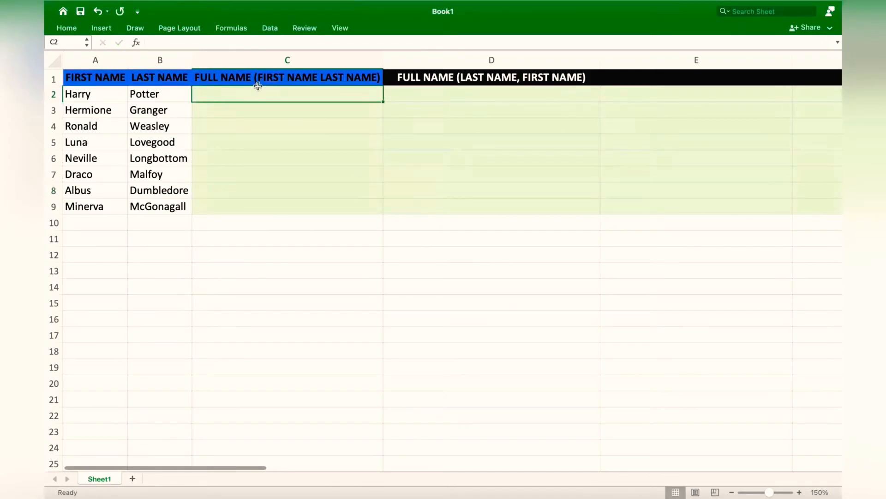
# - Enter the formula =CONCATENATE(A2,B2) in cell C2 to join the first and last name without a separator
pyautogui.write('=C')
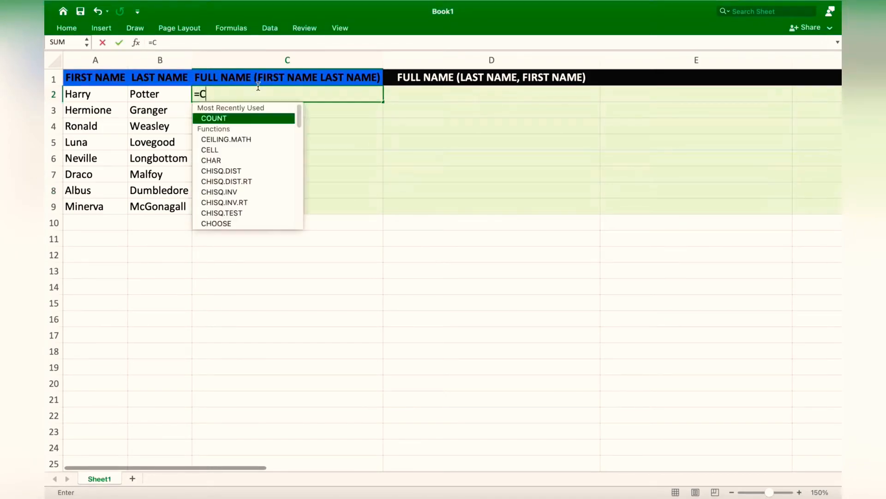
pyautogui.write('ONCATENATE')
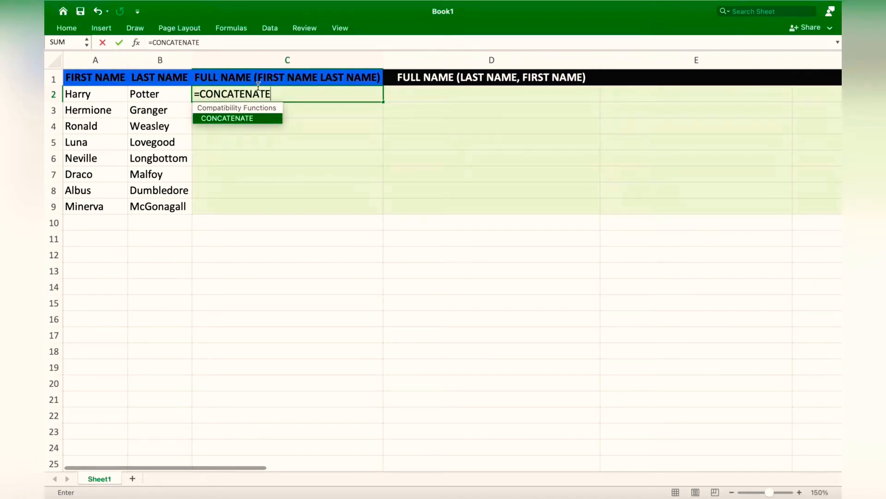
pyautogui.write('(')
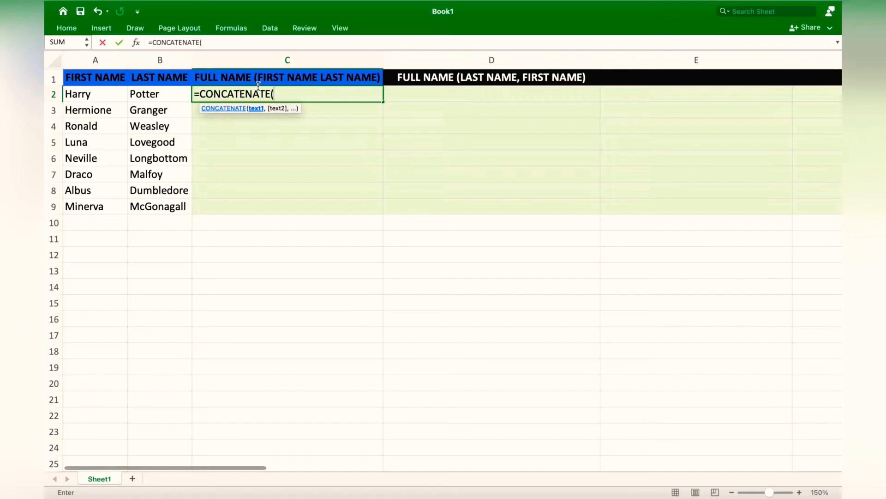
pyautogui.write('A')
pyautogui.write('2')
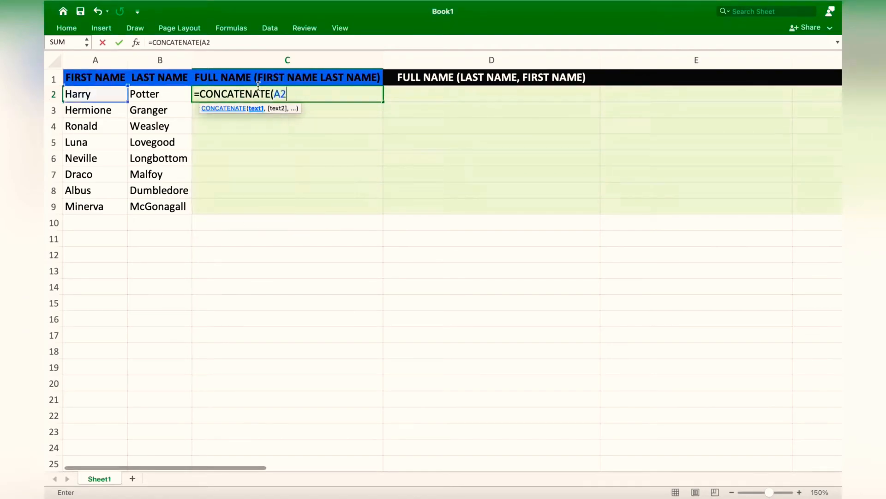
pyautogui.write(',B')
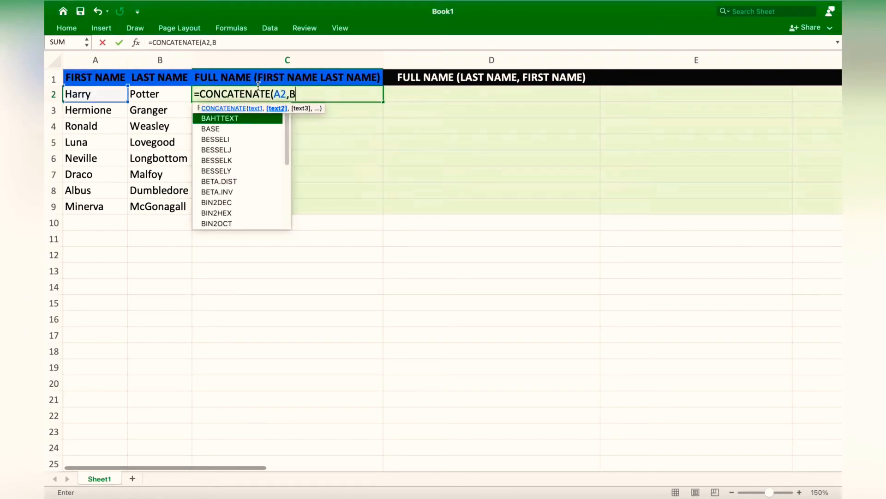
pyautogui.write('2)')
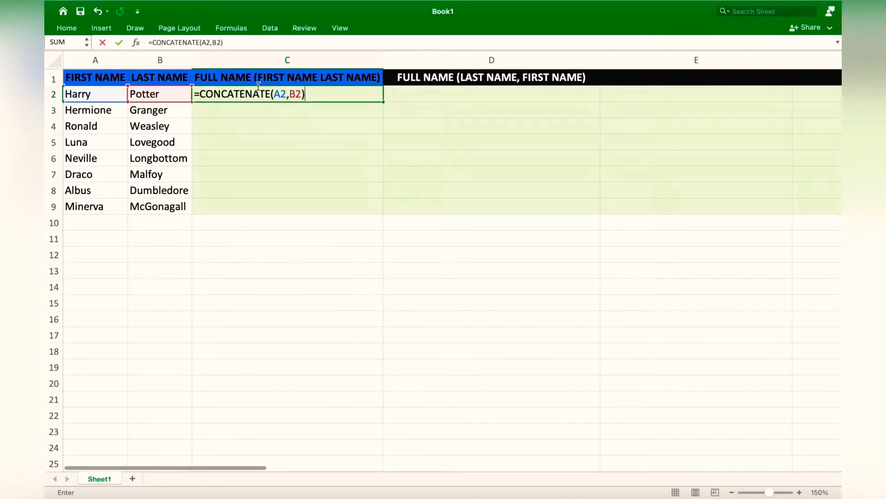
pyautogui.press('Return')
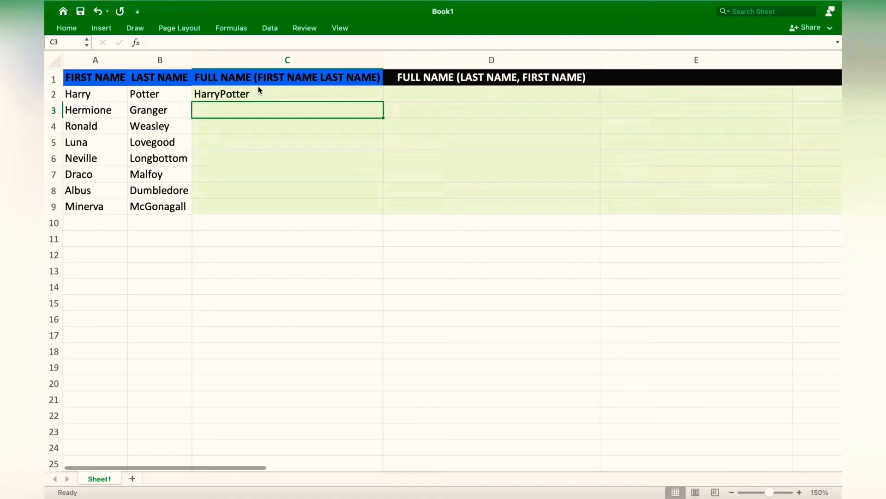
# - Enter the formula =CONCATENATE(A3,B3) in cell C3 to join that row's first and last name
pyautogui.write('=CONCA')
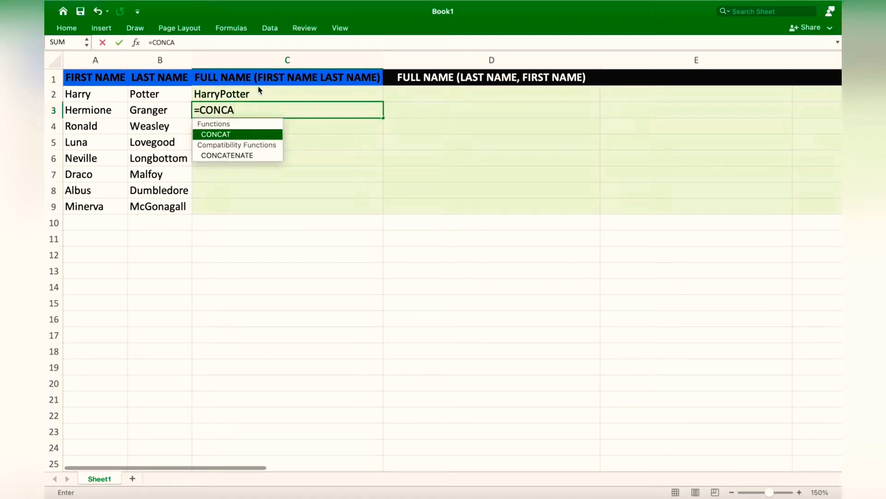
pyautogui.write('TENATE')
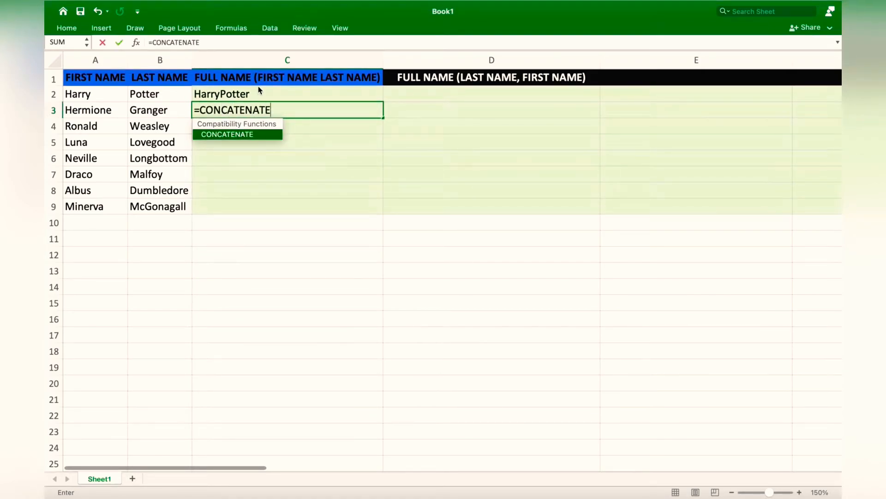
pyautogui.write('(')
pyautogui.click(104, 108)
pyautogui.write(',')
pyautogui.click(155, 111)
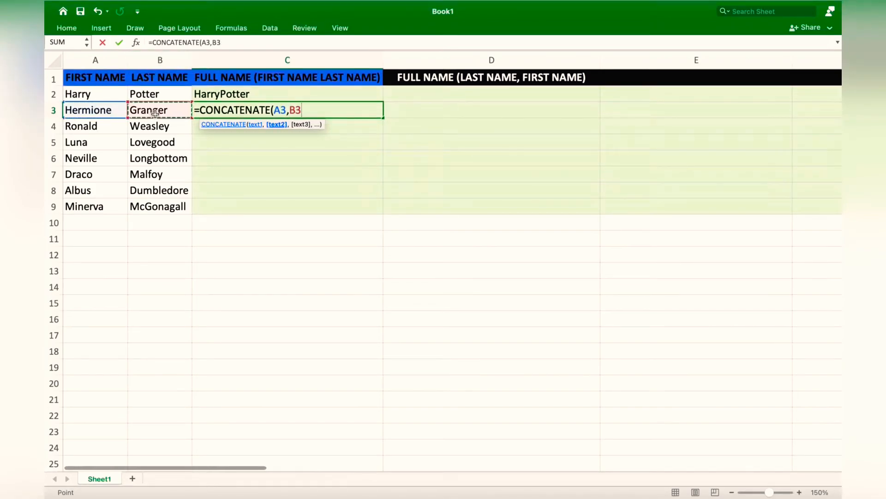
pyautogui.write(')')
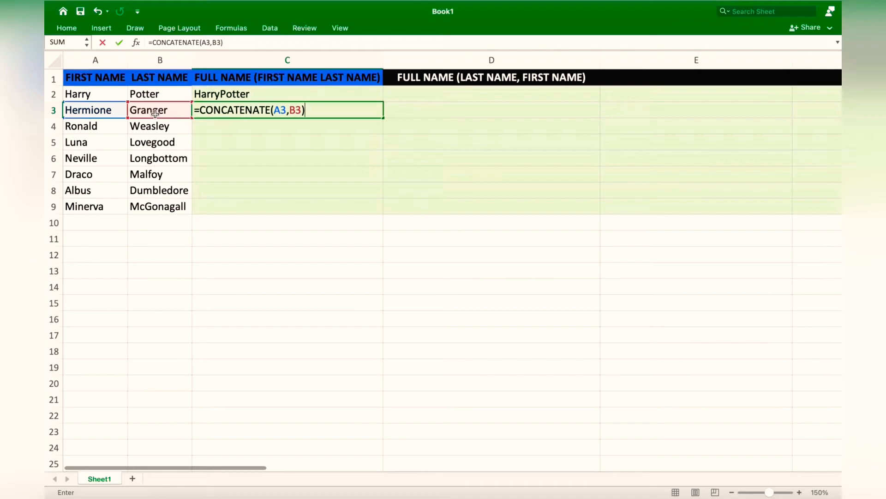
pyautogui.press('Return')
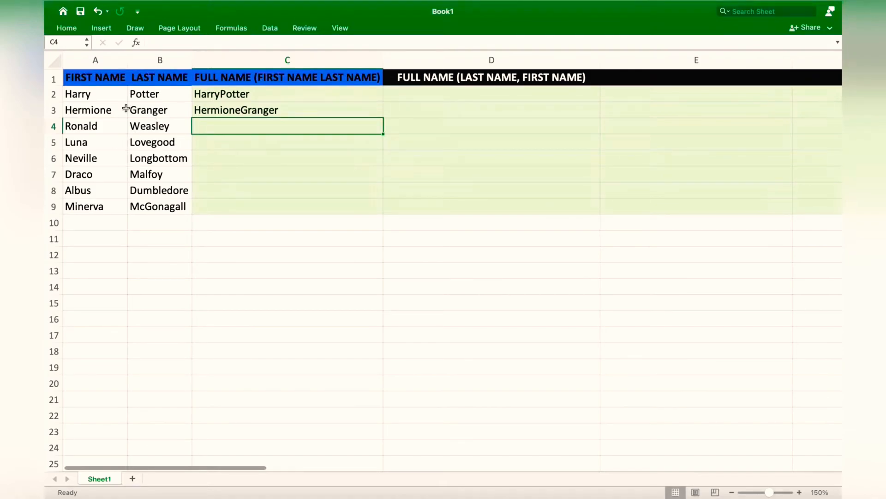
# - Replace the formula in C2 with =CONCATENATE(A2," ",B2) and fill it down through C9
pyautogui.click(267, 97)
pyautogui.press('Delete')
pyautogui.write('=CONCA')
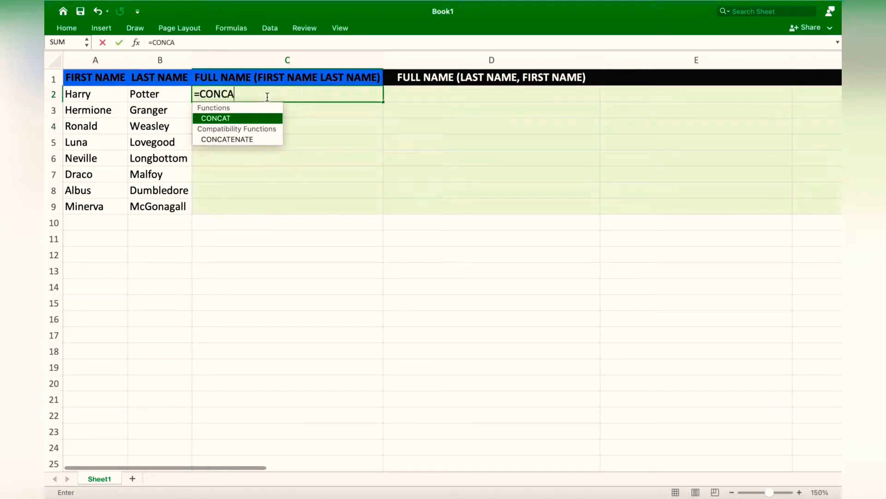
pyautogui.write('TENATE(')
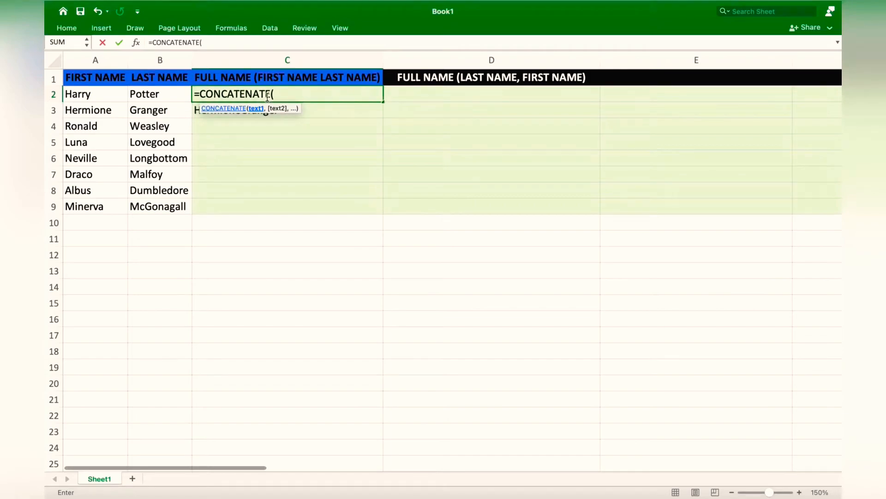
pyautogui.click(98, 94)
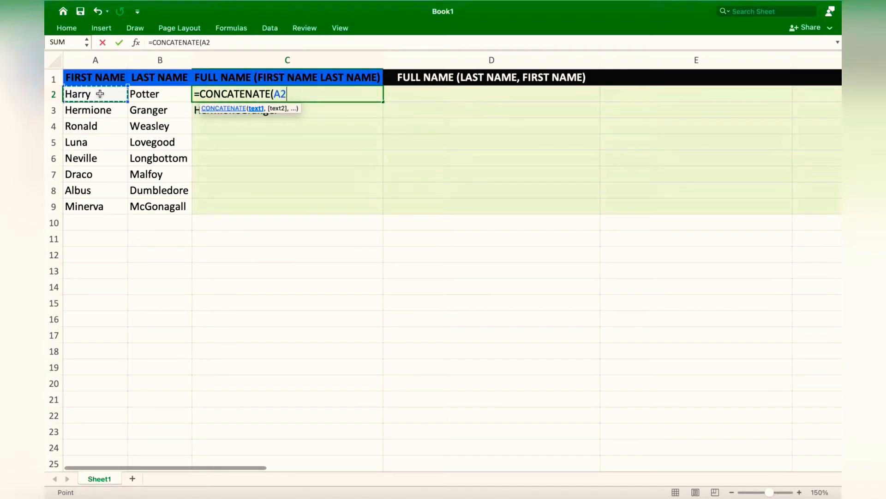
pyautogui.write(',')
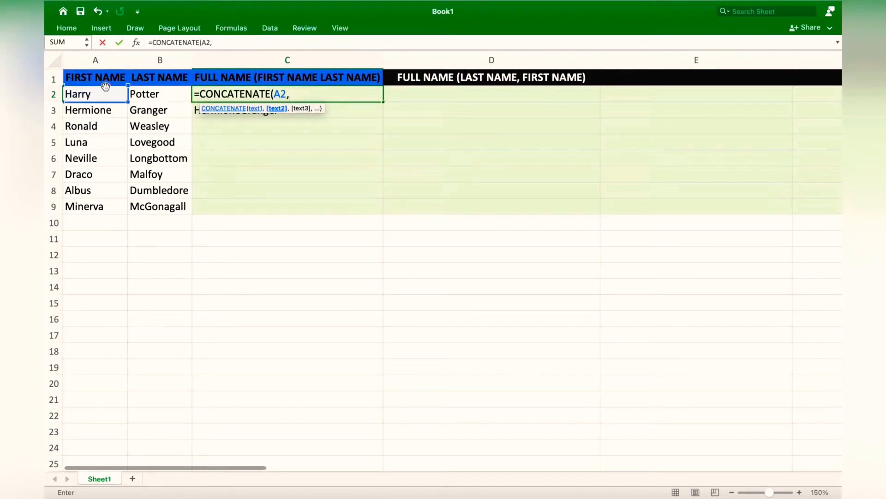
pyautogui.write('" ",')
pyautogui.click(138, 93)
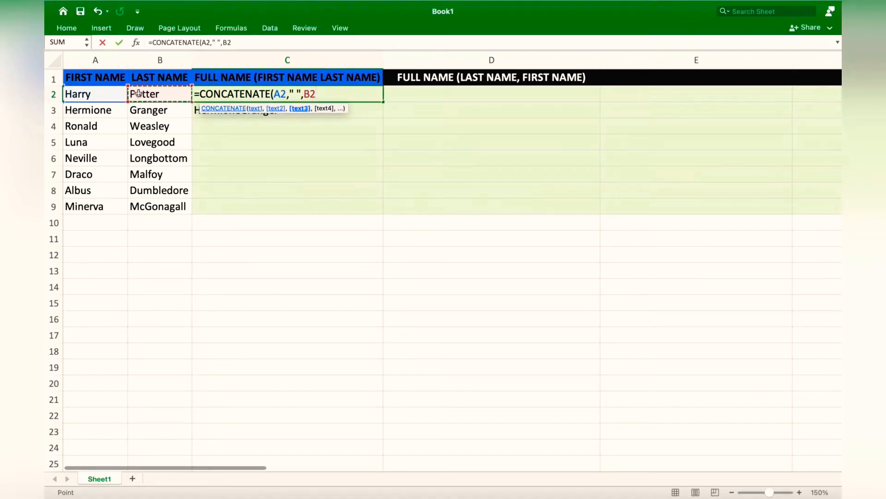
pyautogui.write(')')
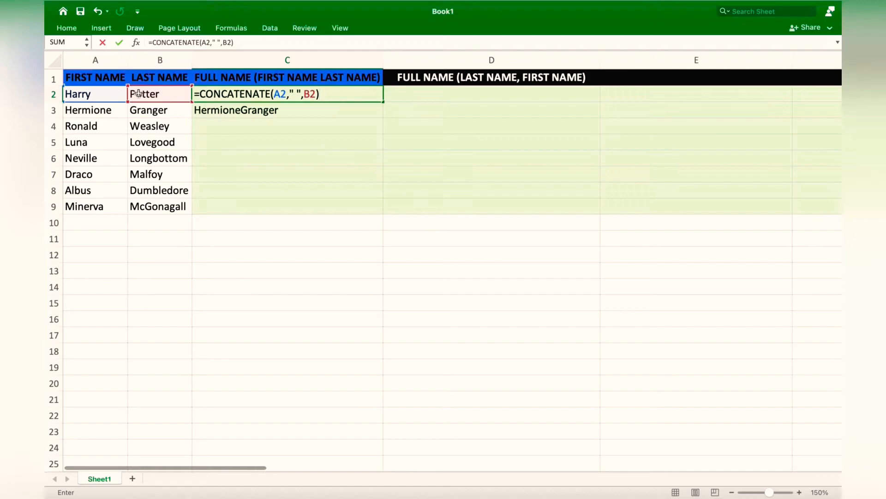
pyautogui.press('Return')
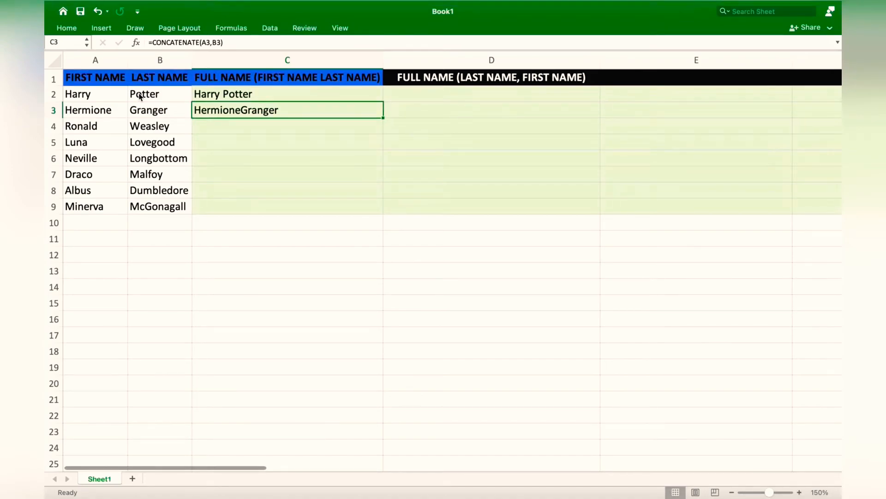
pyautogui.click(292, 95)
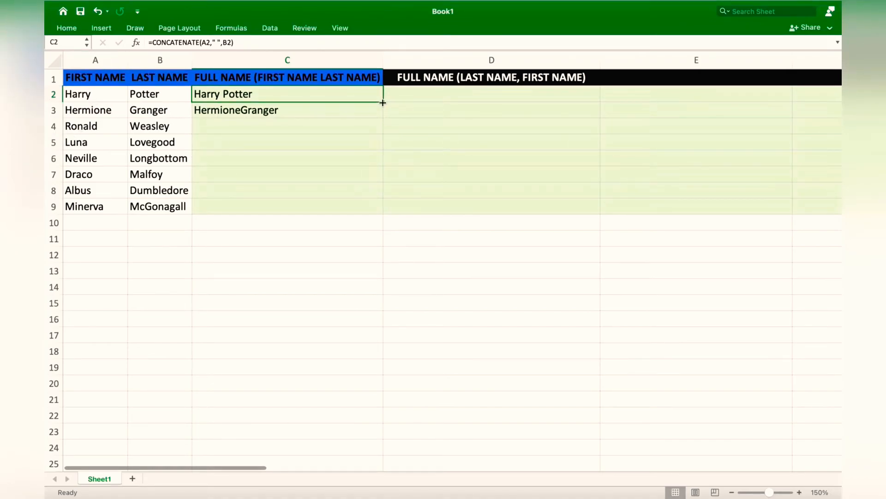
pyautogui.moveTo(383, 103); pyautogui.dragTo(371, 208)
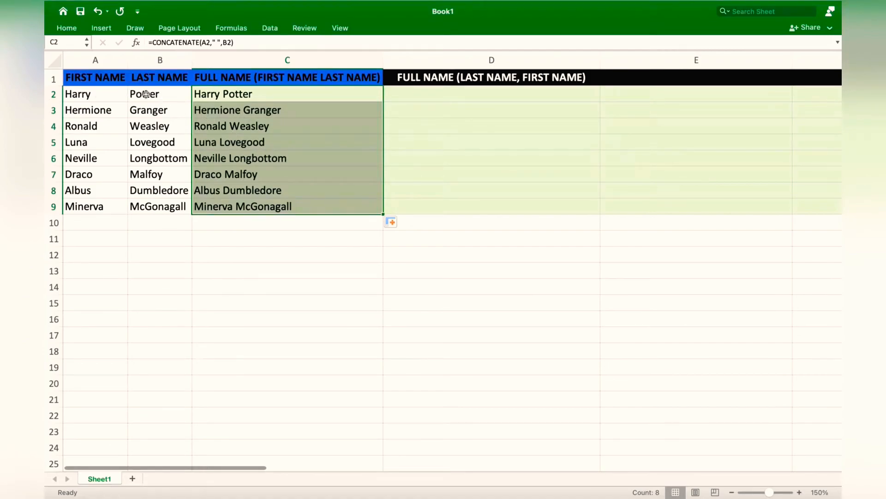
# - Enter the formula =CONCATENATE(B2,", ",A2) in cell D2 to join the last and first name with a comma and space
pyautogui.press('Right')
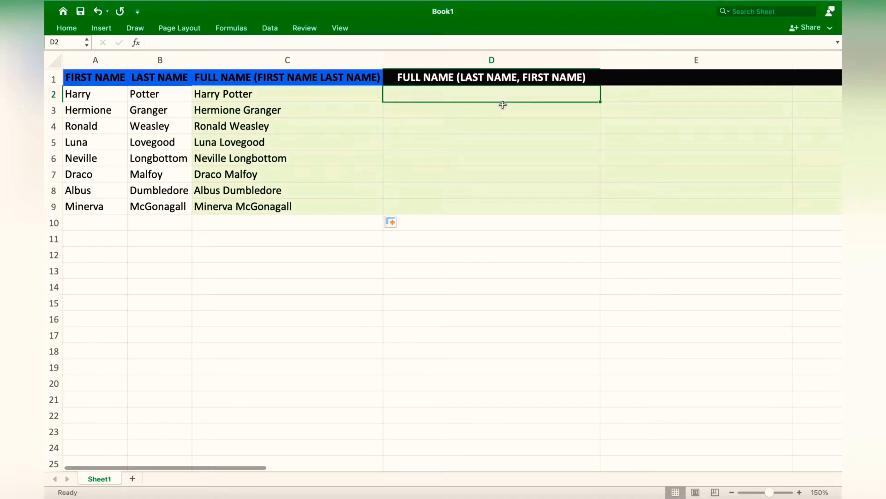
pyautogui.write('=C')
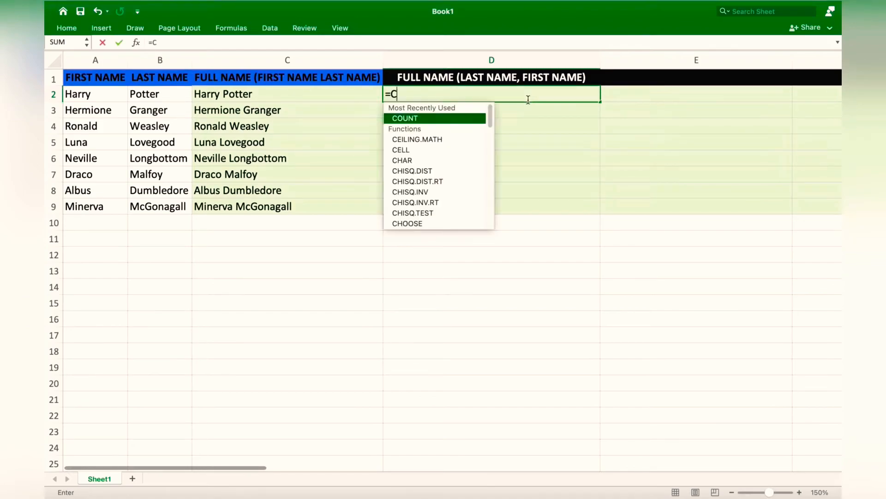
pyautogui.write('ONCATENATE(')
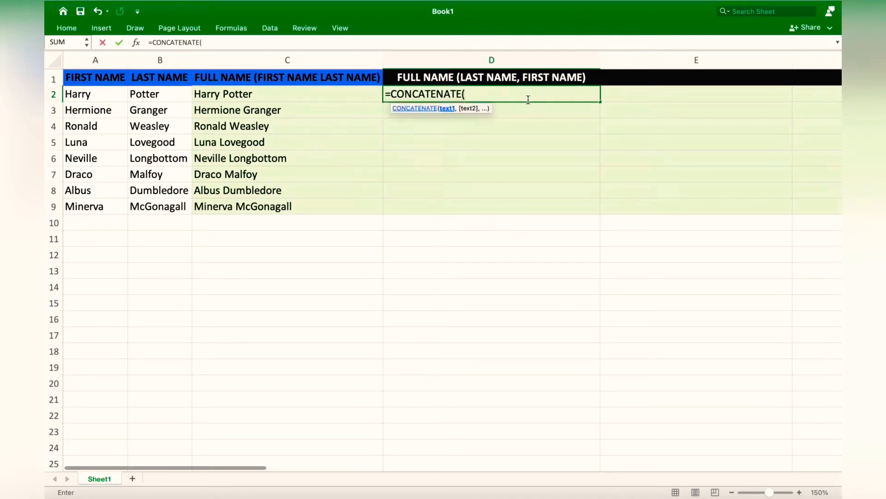
pyautogui.click(98, 94)
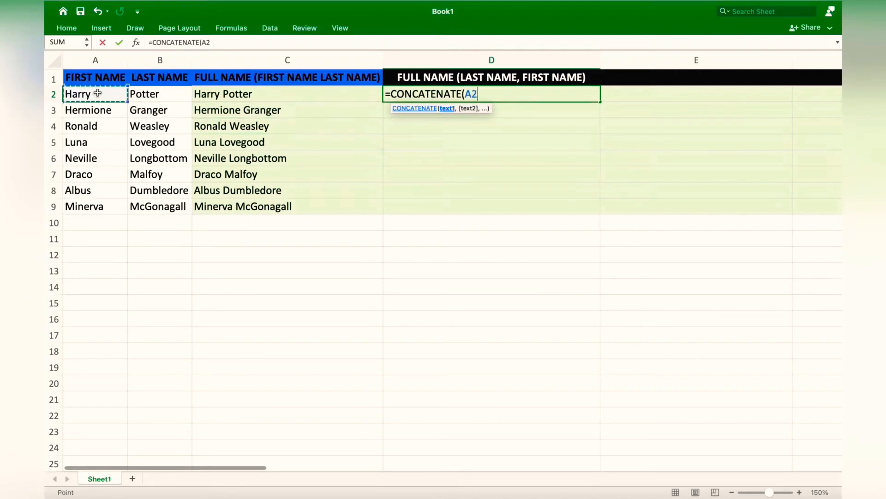
pyautogui.click(153, 94)
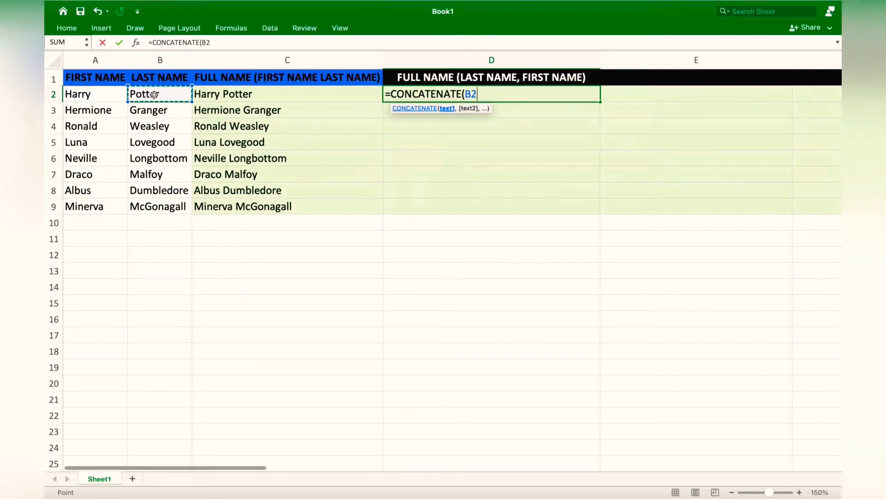
pyautogui.write(',')
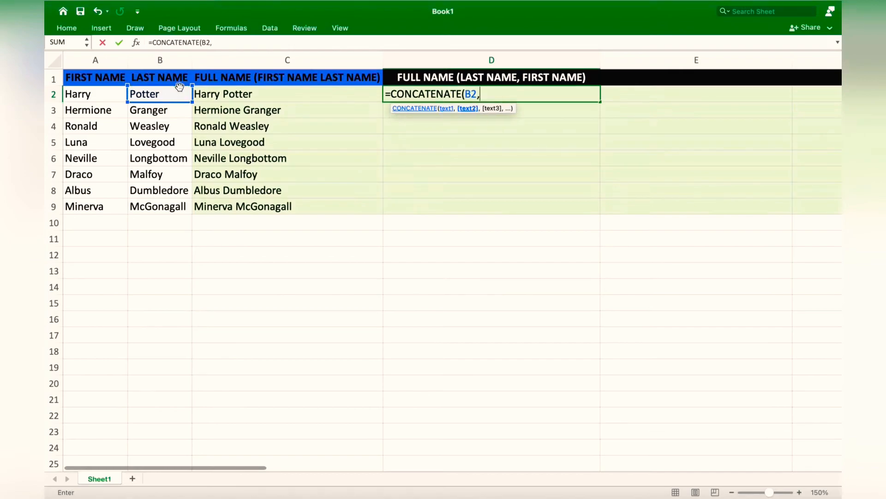
pyautogui.write('"')
pyautogui.write(', ",')
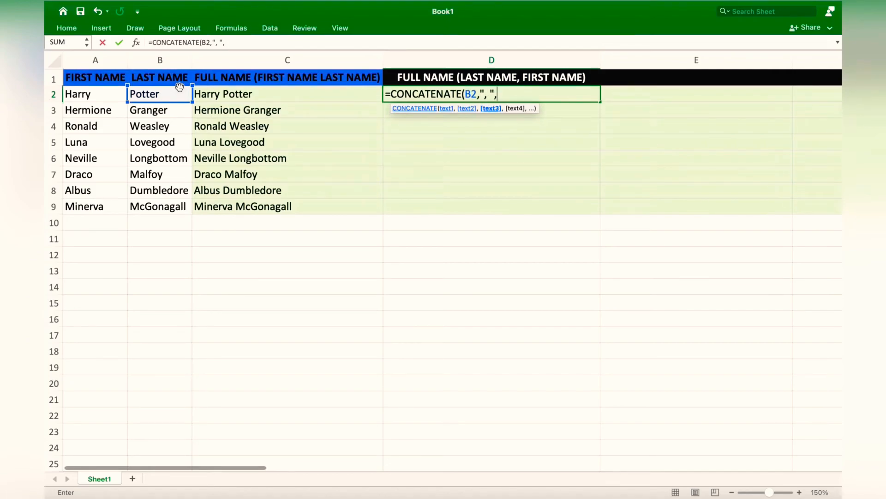
pyautogui.click(88, 95)
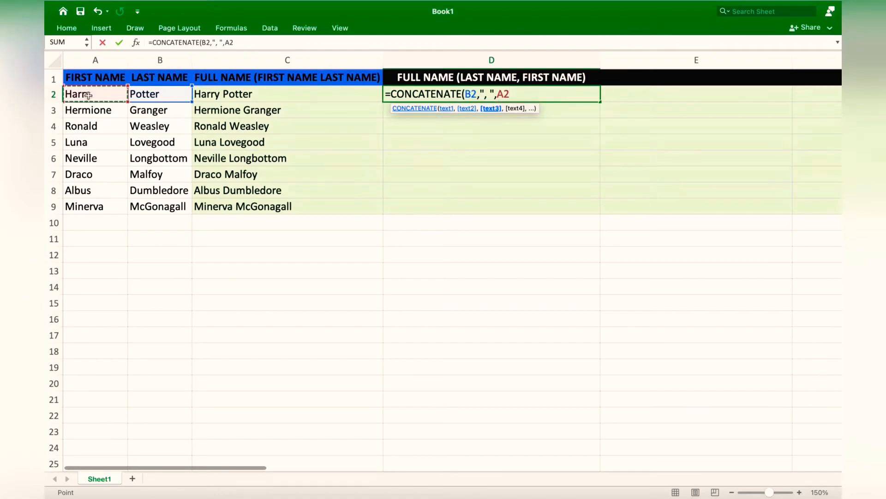
pyautogui.write(')')
pyautogui.press('Return')
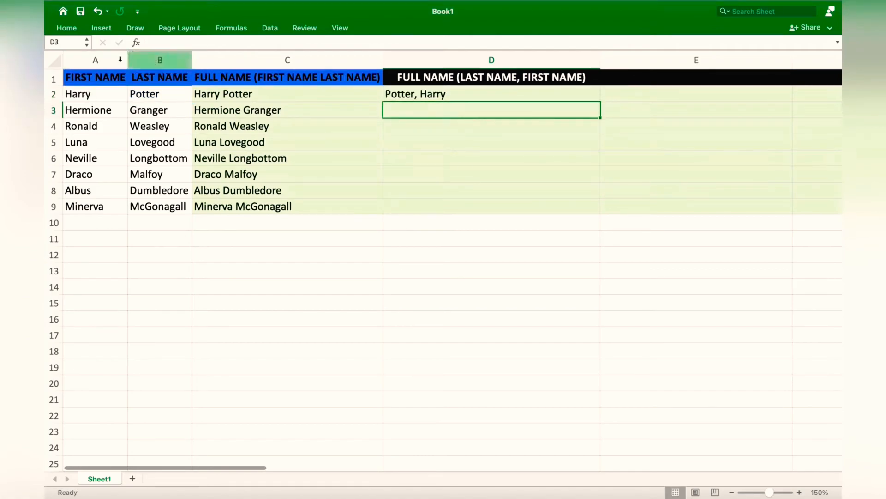
# - Fill the CONCATENATE formula in D2 down through D9
pyautogui.click(439, 95)
pyautogui.moveTo(602, 102); pyautogui.dragTo(572, 208)
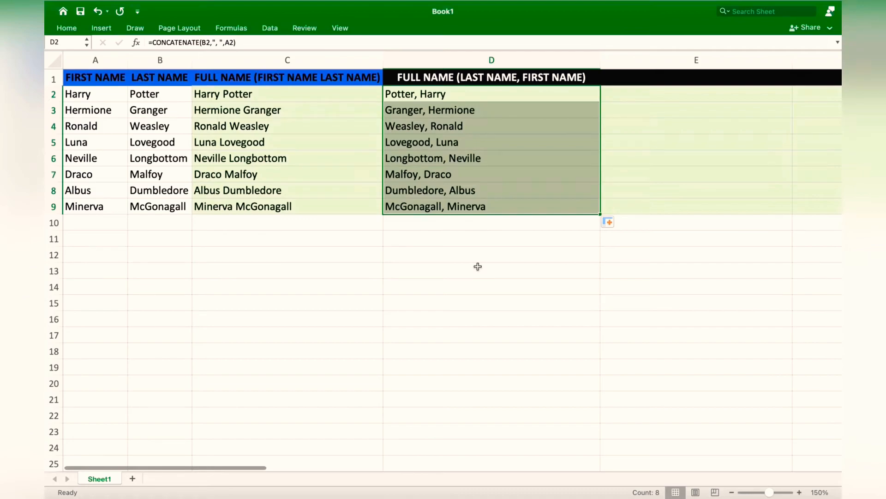
pyautogui.click(513, 273)
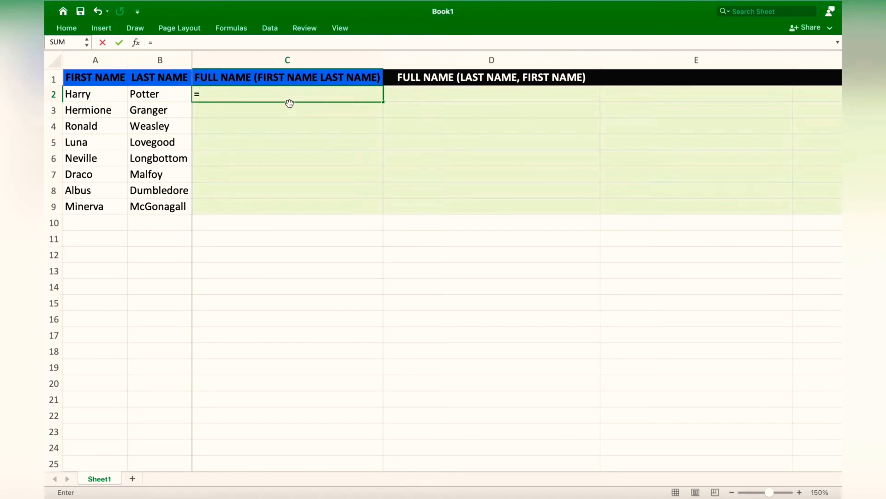
# - Enter the formula =A2&B2 in cell C2 to join the first and last name without a separator
pyautogui.click(87, 91)
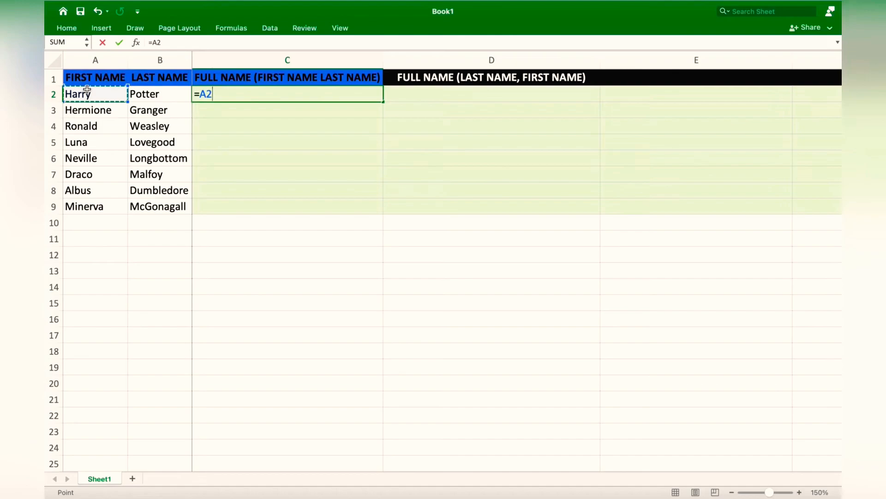
pyautogui.write('&')
pyautogui.click(146, 97)
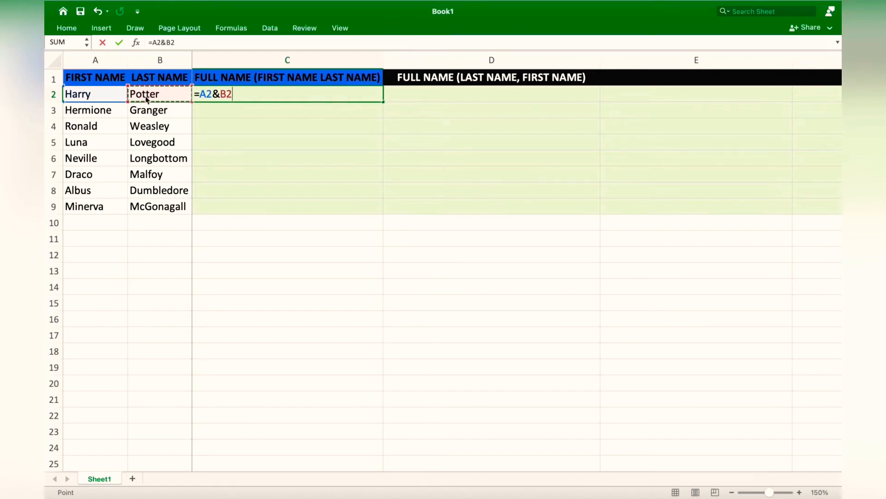
pyautogui.press('Return')
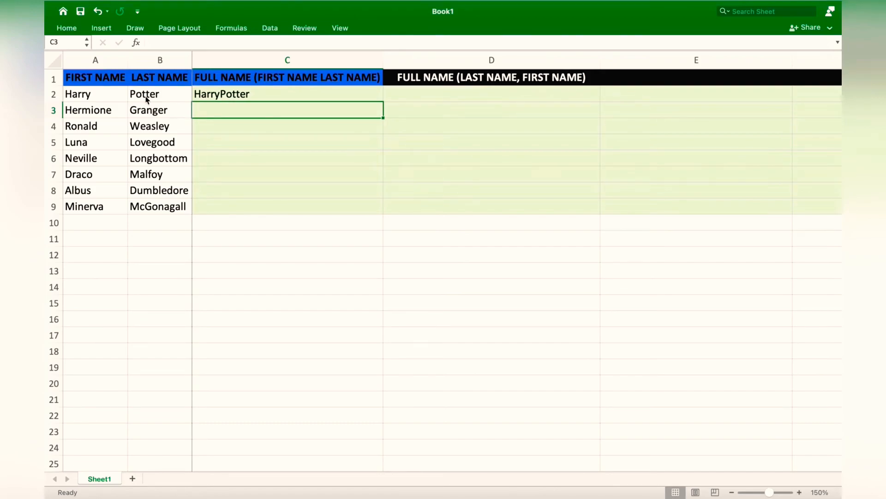
# - Replace the formula in C2 with =A2&" "&B2 and fill it down through C9
pyautogui.click(277, 92)
pyautogui.write('=')
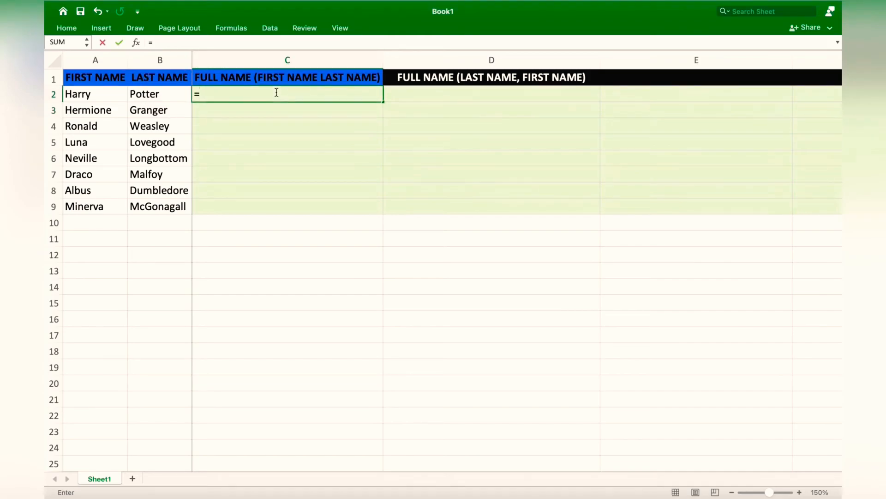
pyautogui.click(79, 94)
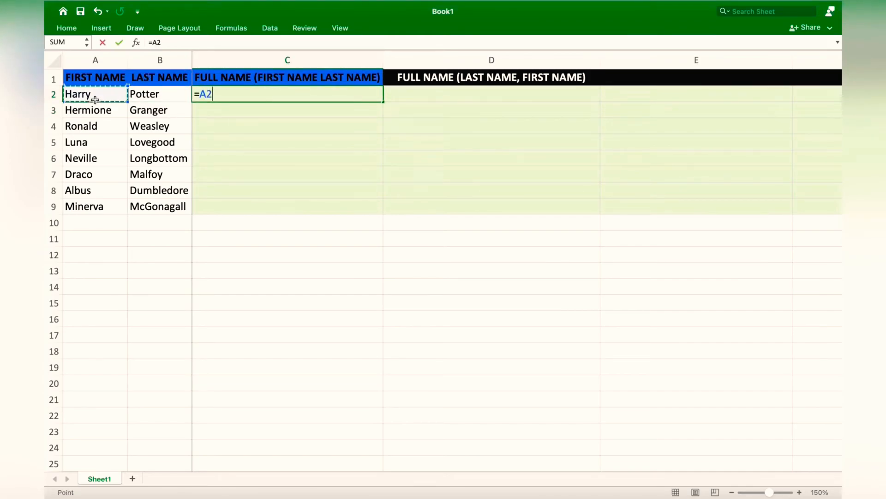
pyautogui.write('&" "&')
pyautogui.click(143, 94)
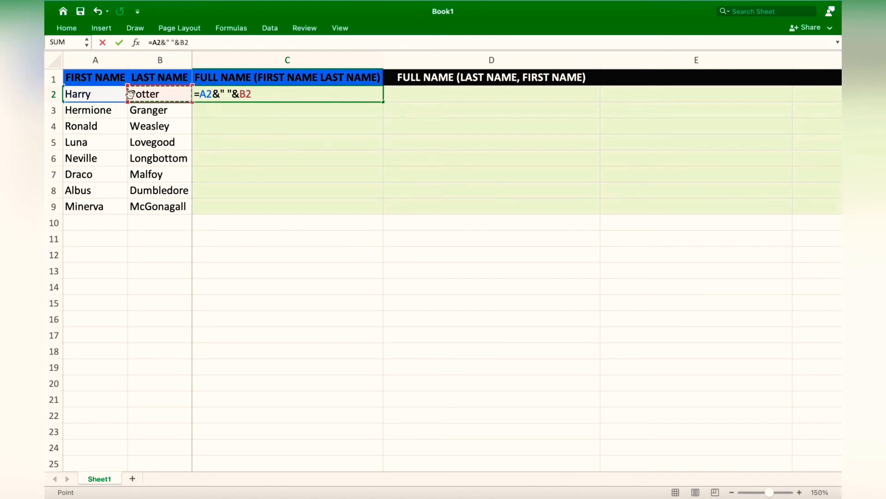
pyautogui.press('Return')
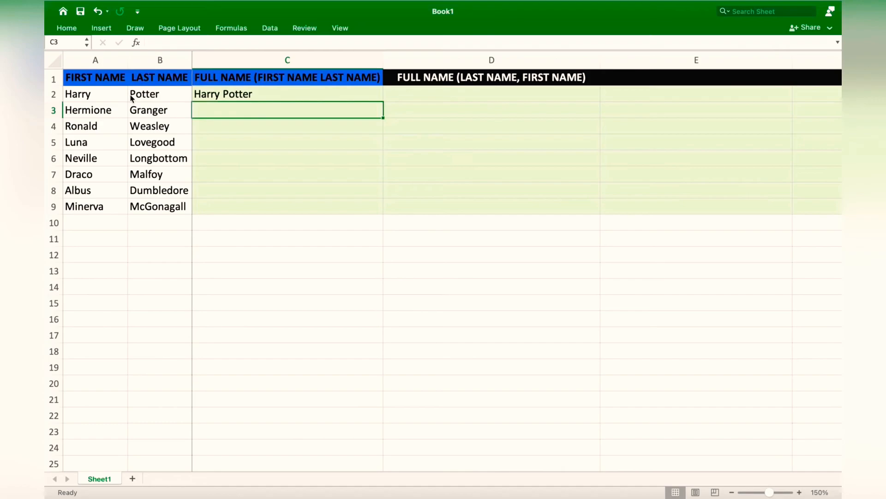
pyautogui.click(332, 91)
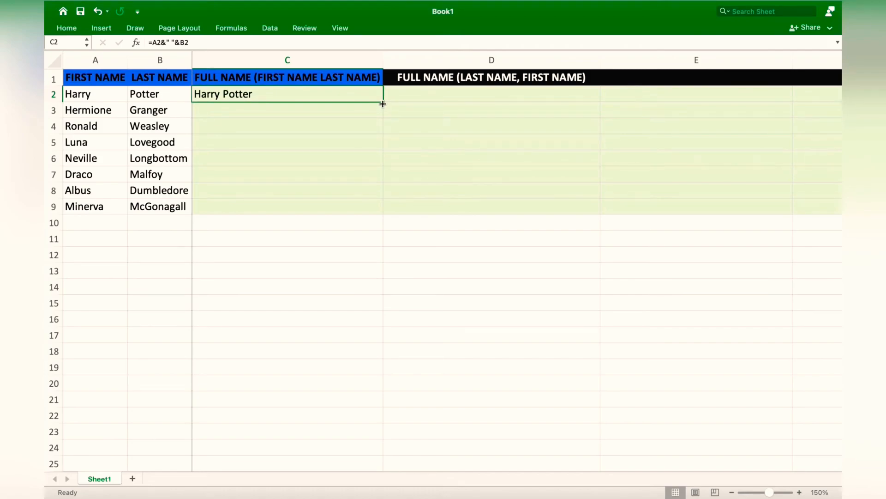
pyautogui.moveTo(383, 104); pyautogui.dragTo(369, 209)
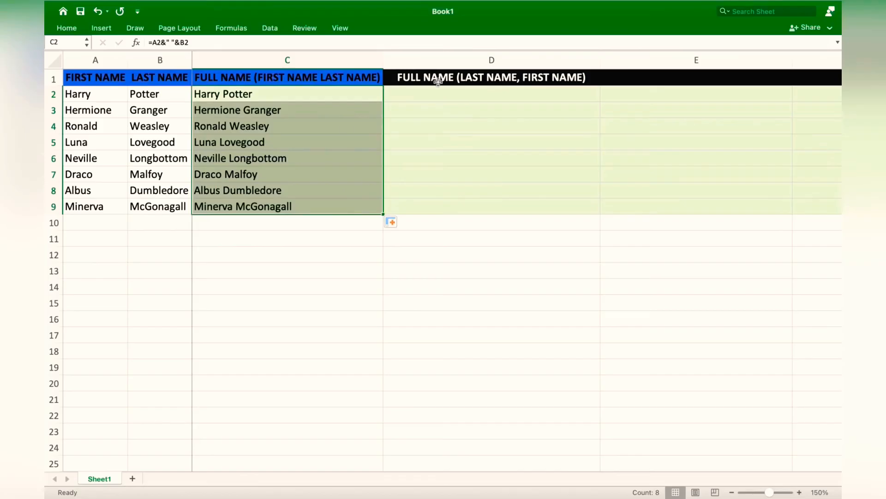
# - Enter the formula =B2&", "&A2 in cell D2 and fill it down through D9
pyautogui.click(442, 95)
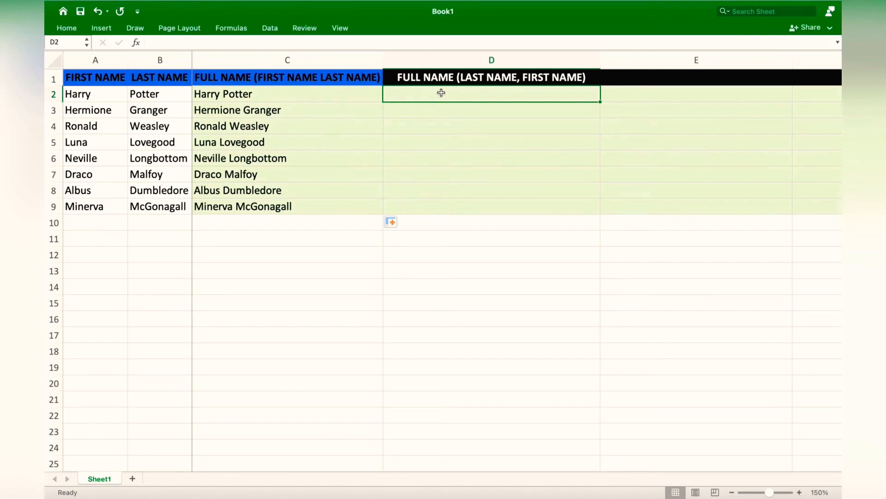
pyautogui.write('=')
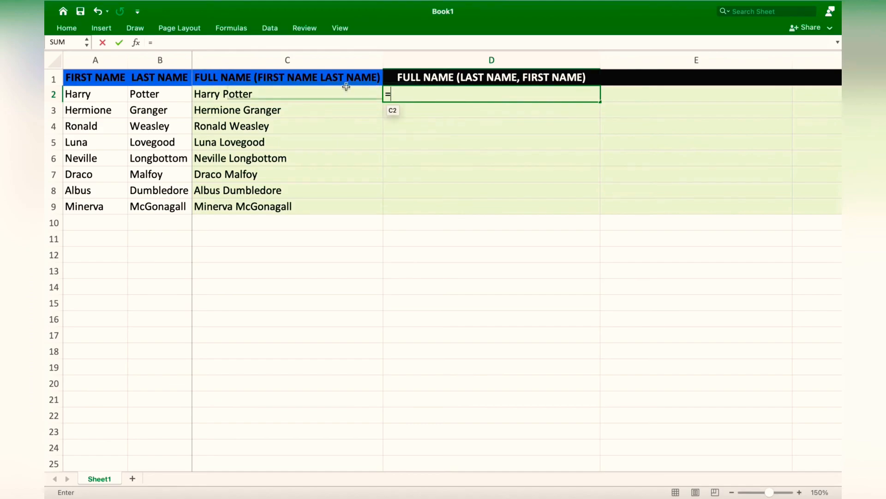
pyautogui.click(169, 89)
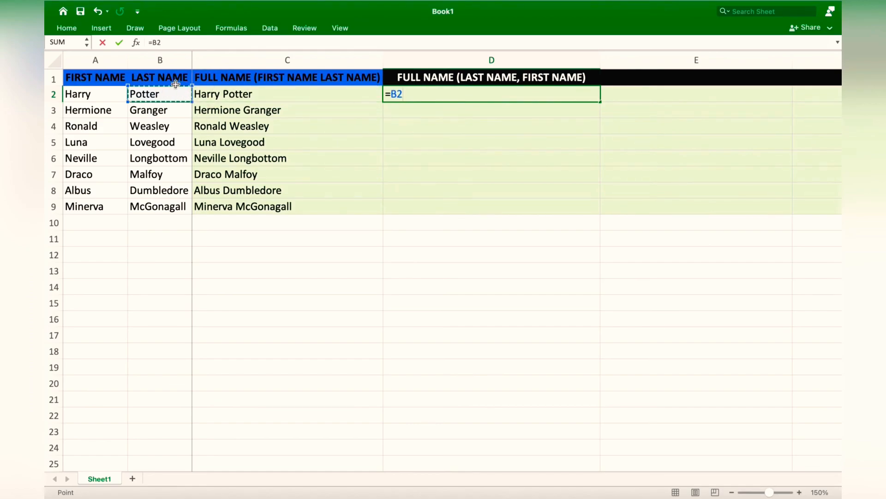
pyautogui.write('&", "&')
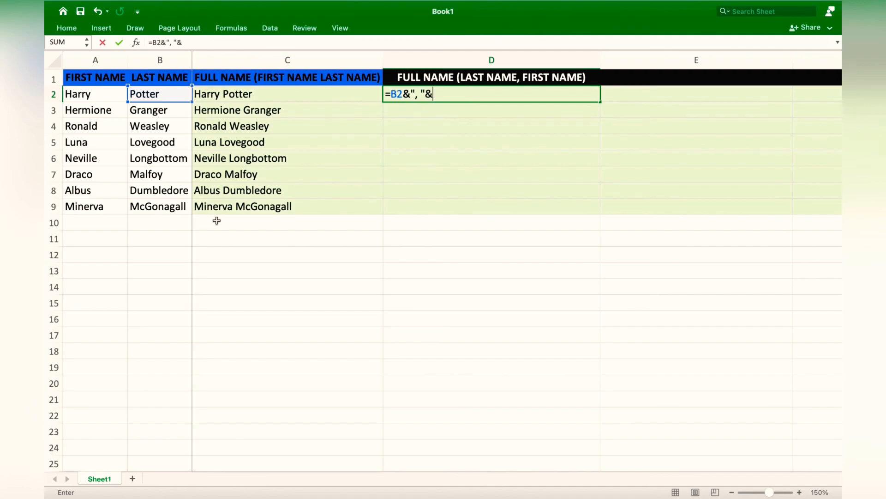
pyautogui.click(103, 94)
pyautogui.press('Return')
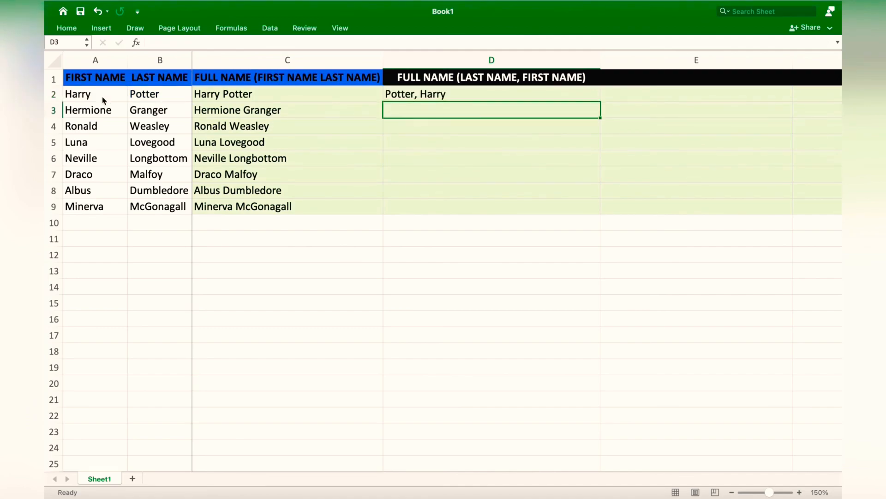
pyautogui.click(593, 96)
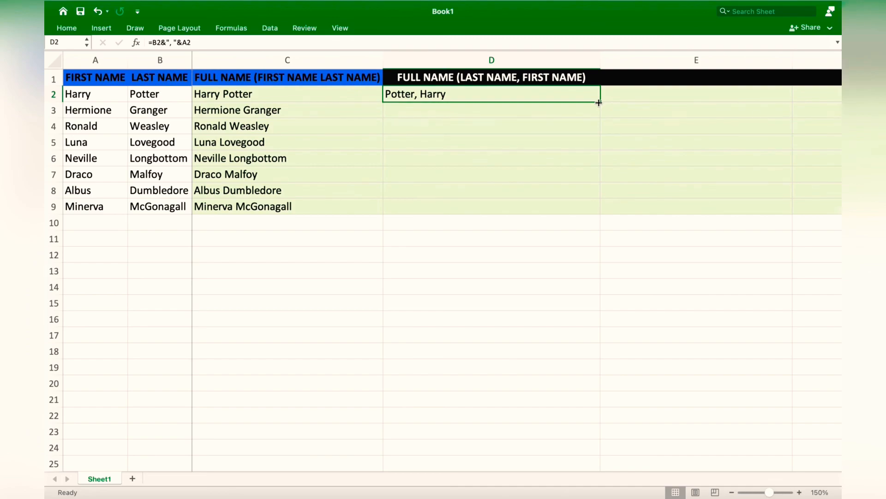
pyautogui.moveTo(599, 102); pyautogui.dragTo(597, 211)
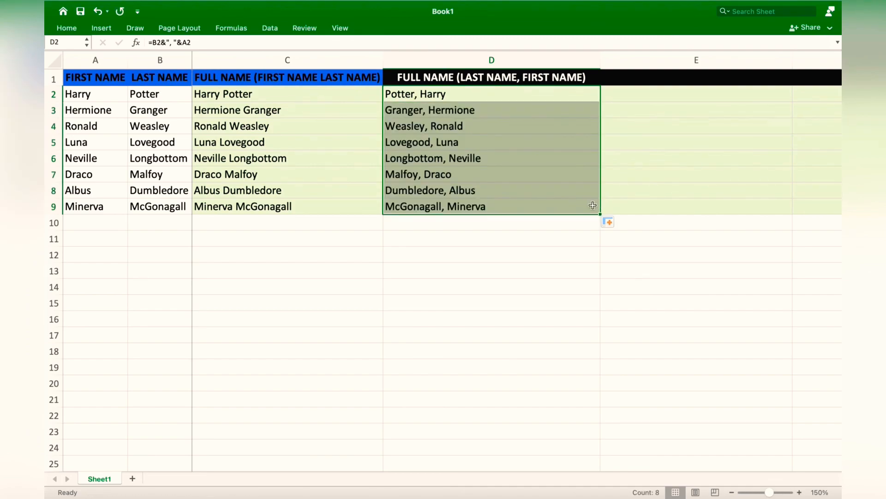